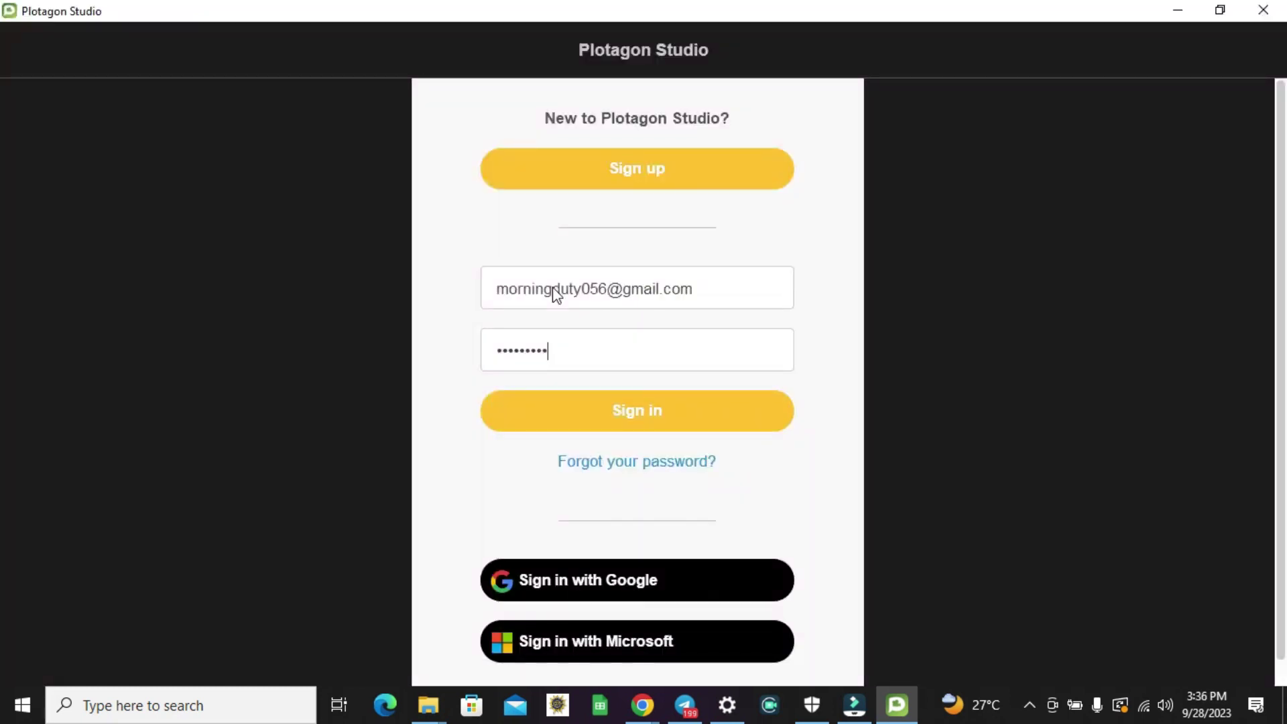
- Delete the extra character from the password and submit the sign-in details
{"action": "key", "text": "BackSpace"}
{"action": "key", "text": "Return"}
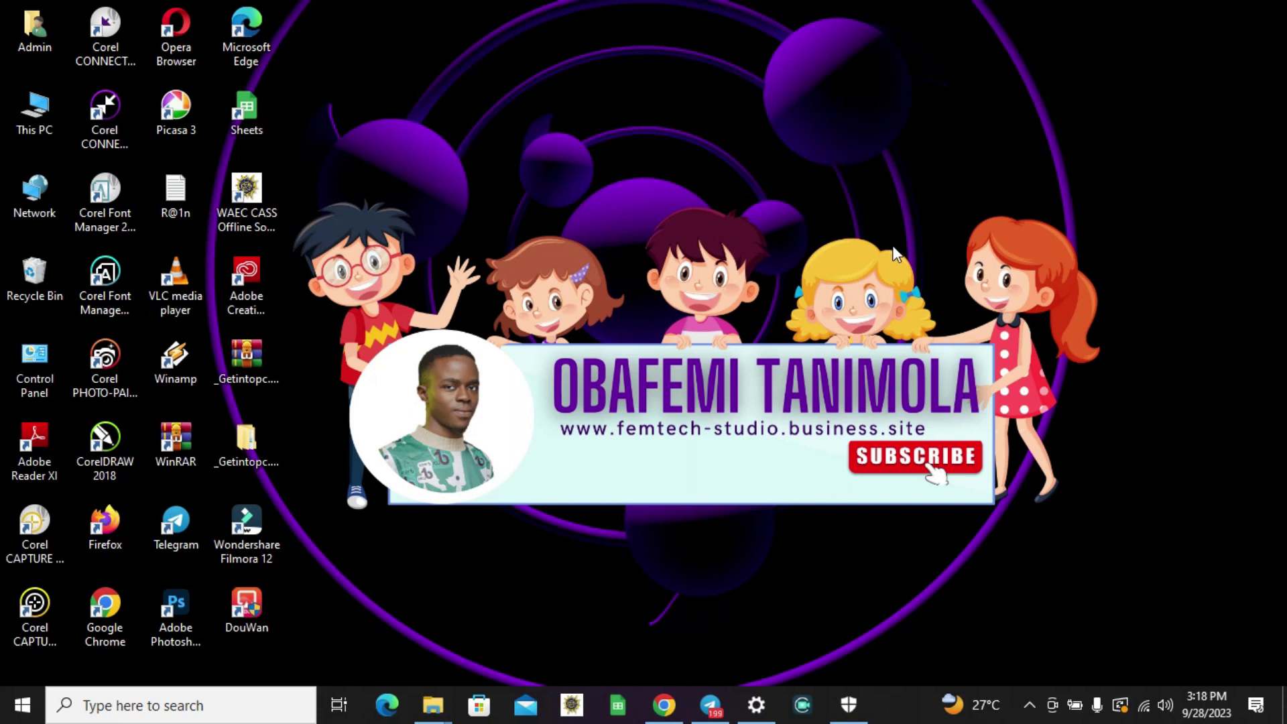
{"action": "left_click", "coordinate": [109, 605]}
{"action": "double_click", "coordinate": [109, 605]}
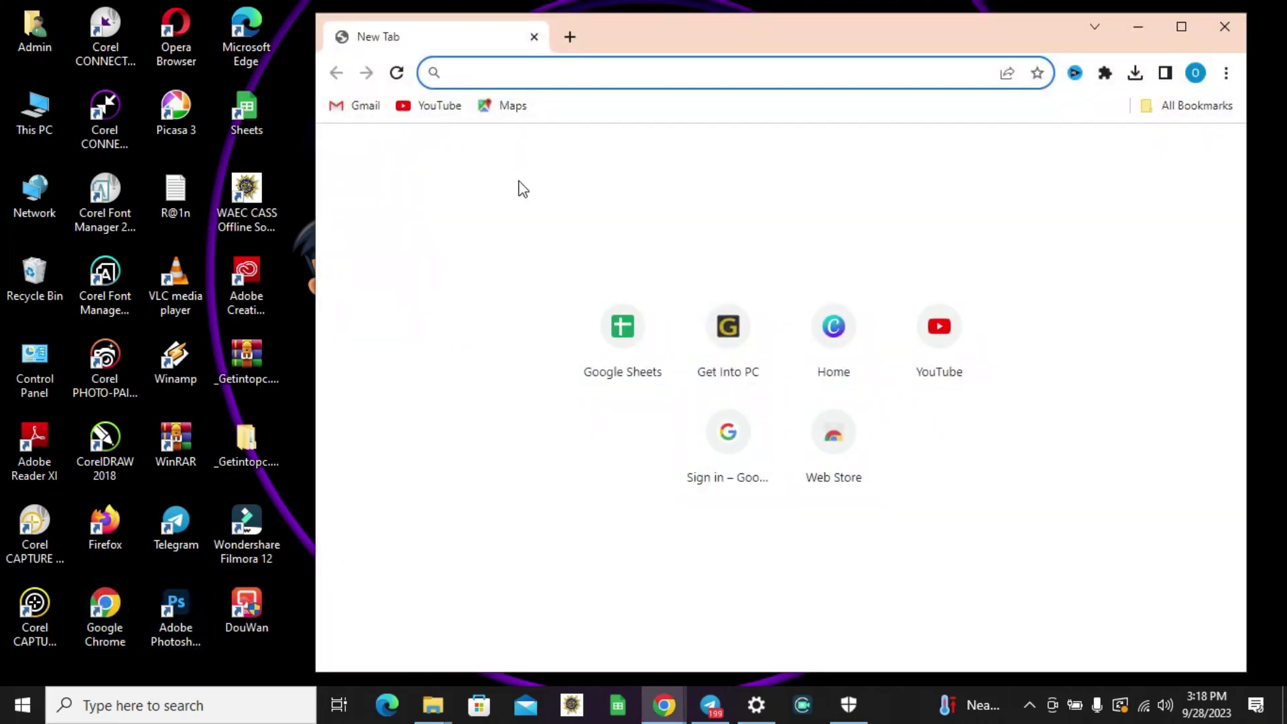
{"action": "type", "text": "ww"}
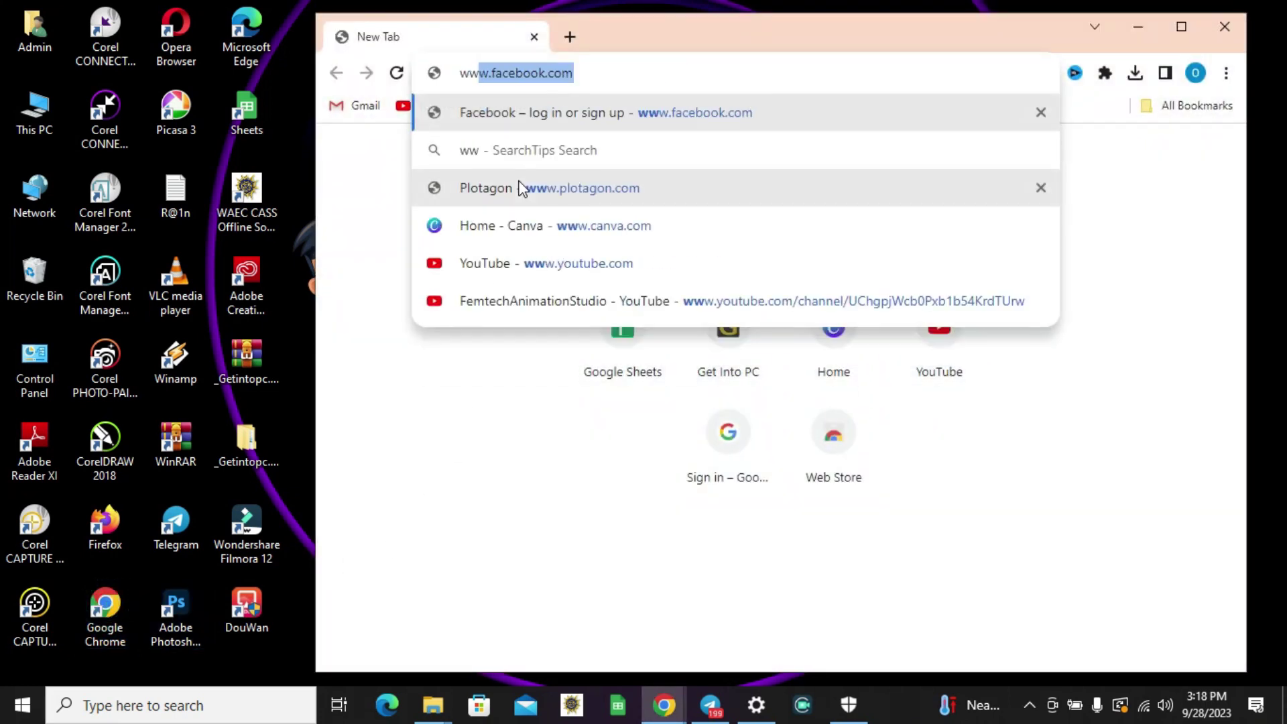
{"action": "type", "text": "w.pl"}
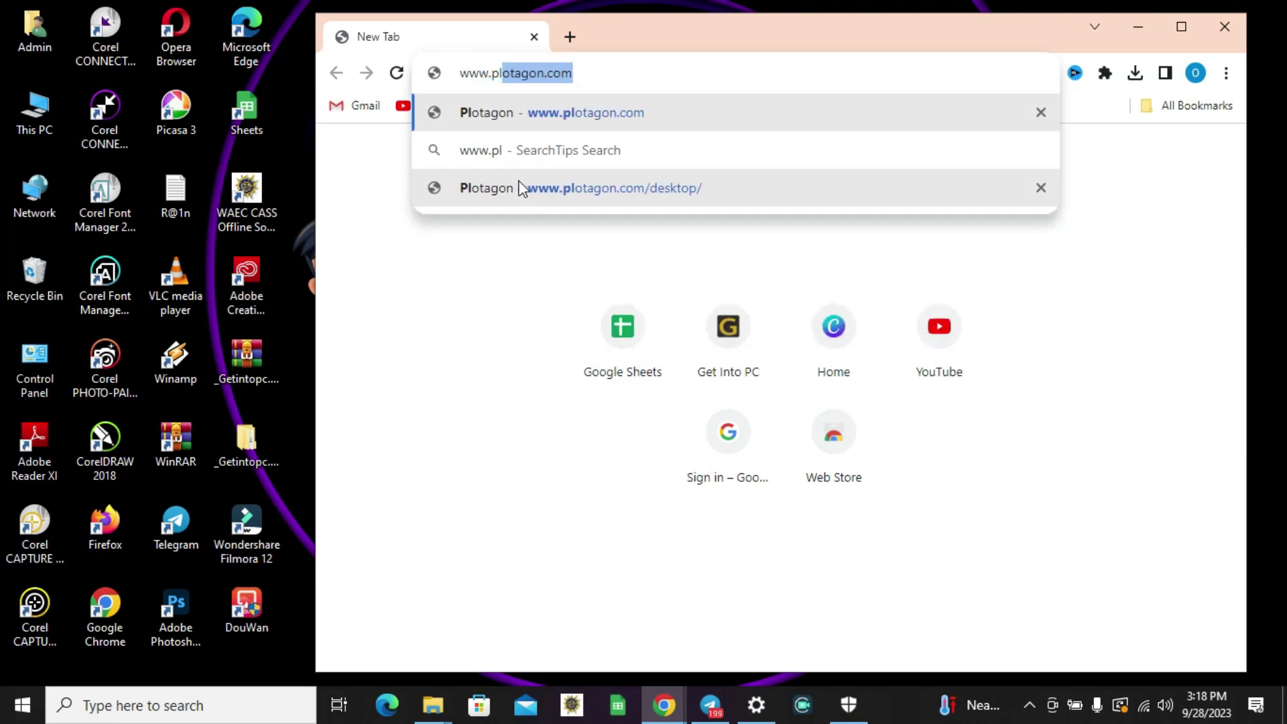
{"action": "type", "text": "otagon"}
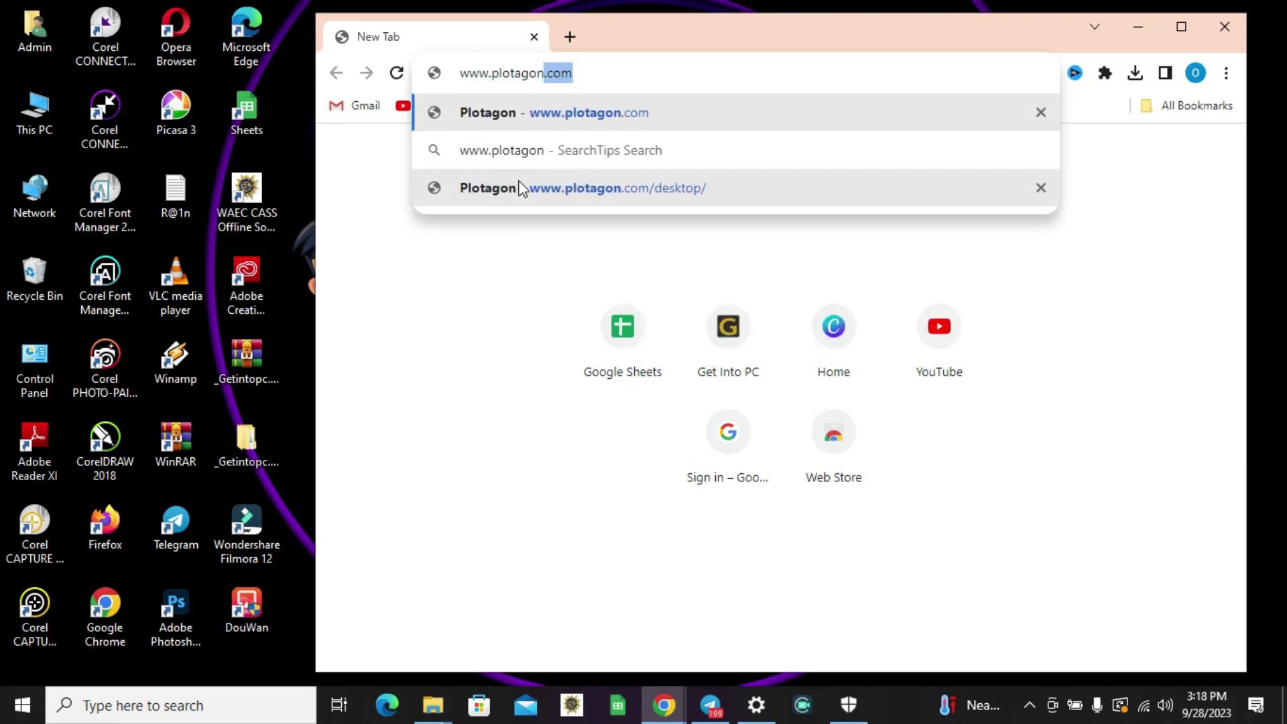
{"action": "type", "text": ".com"}
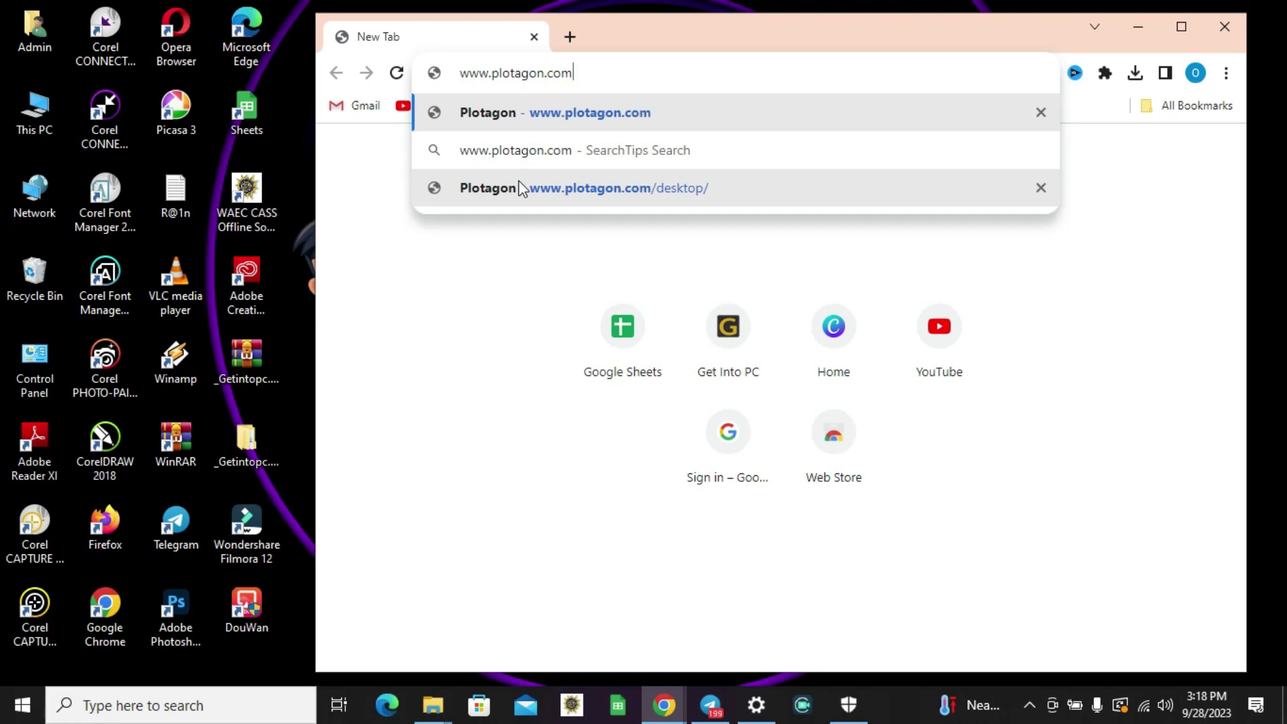
{"action": "key", "text": "Return"}
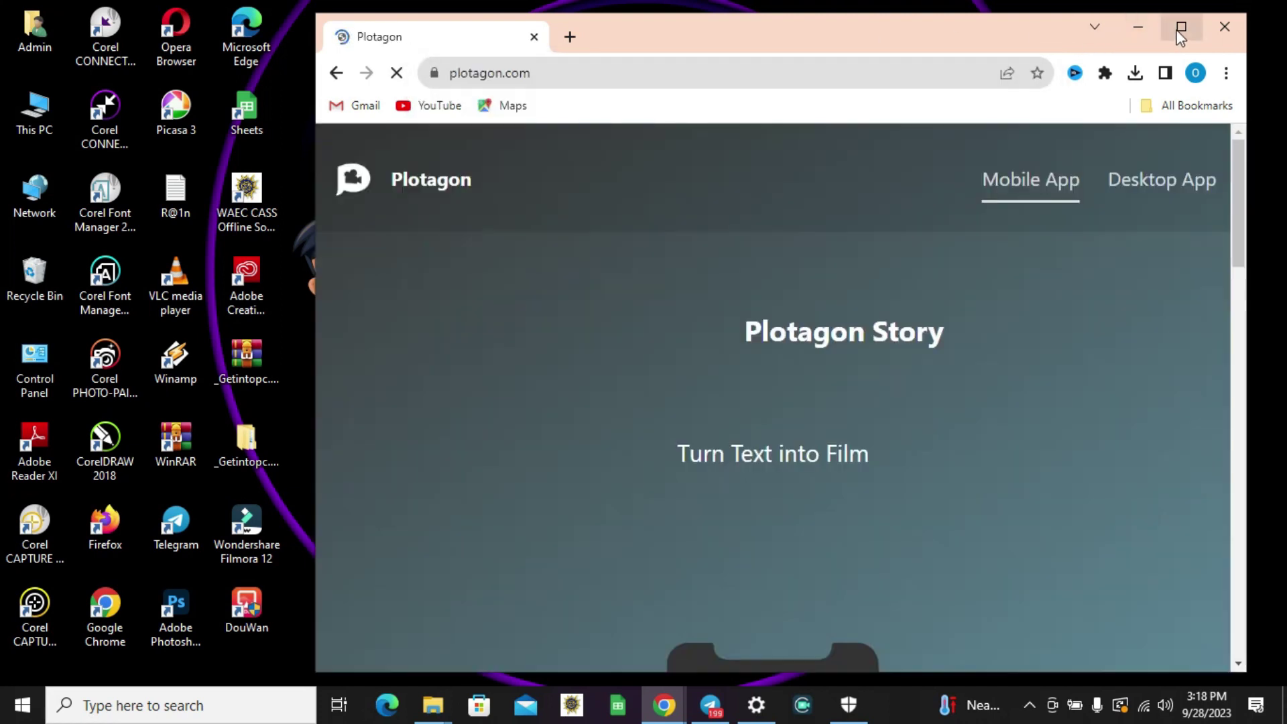
- Maximize Chrome, open the Desktop App page, and scroll it down and back up
{"action": "left_click", "coordinate": [1177, 27]}
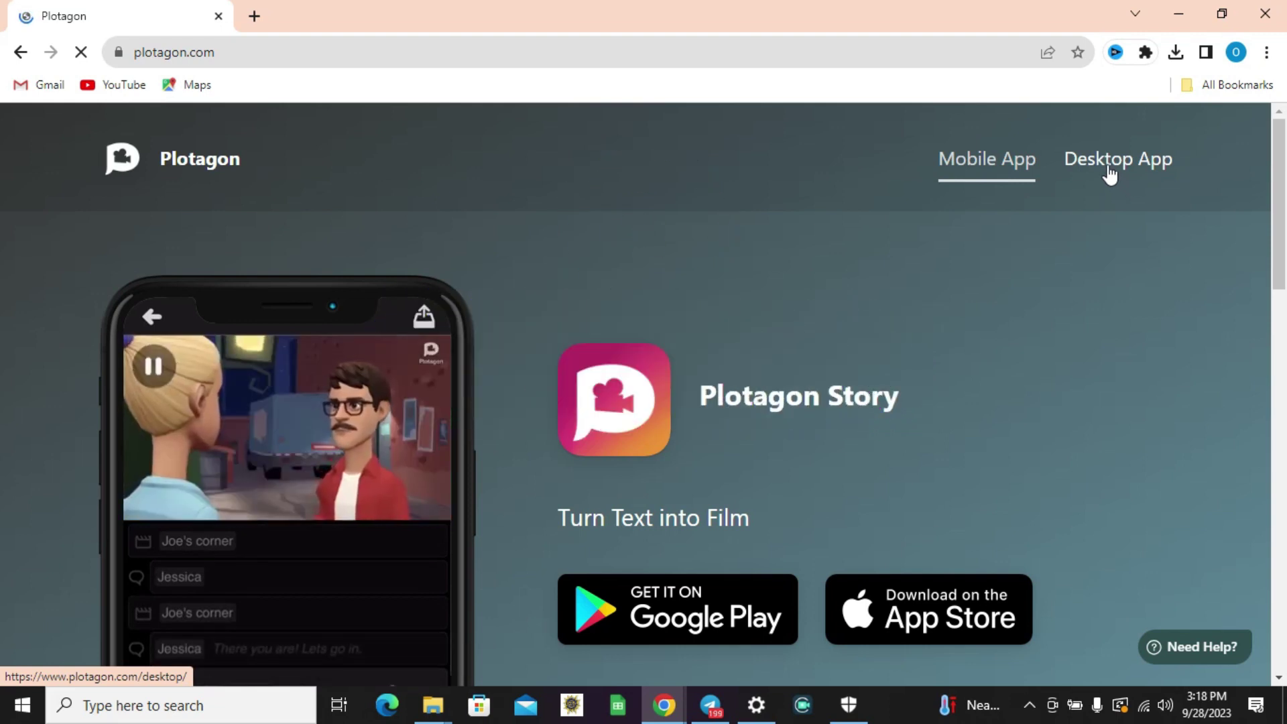
{"action": "left_click", "coordinate": [1109, 171]}
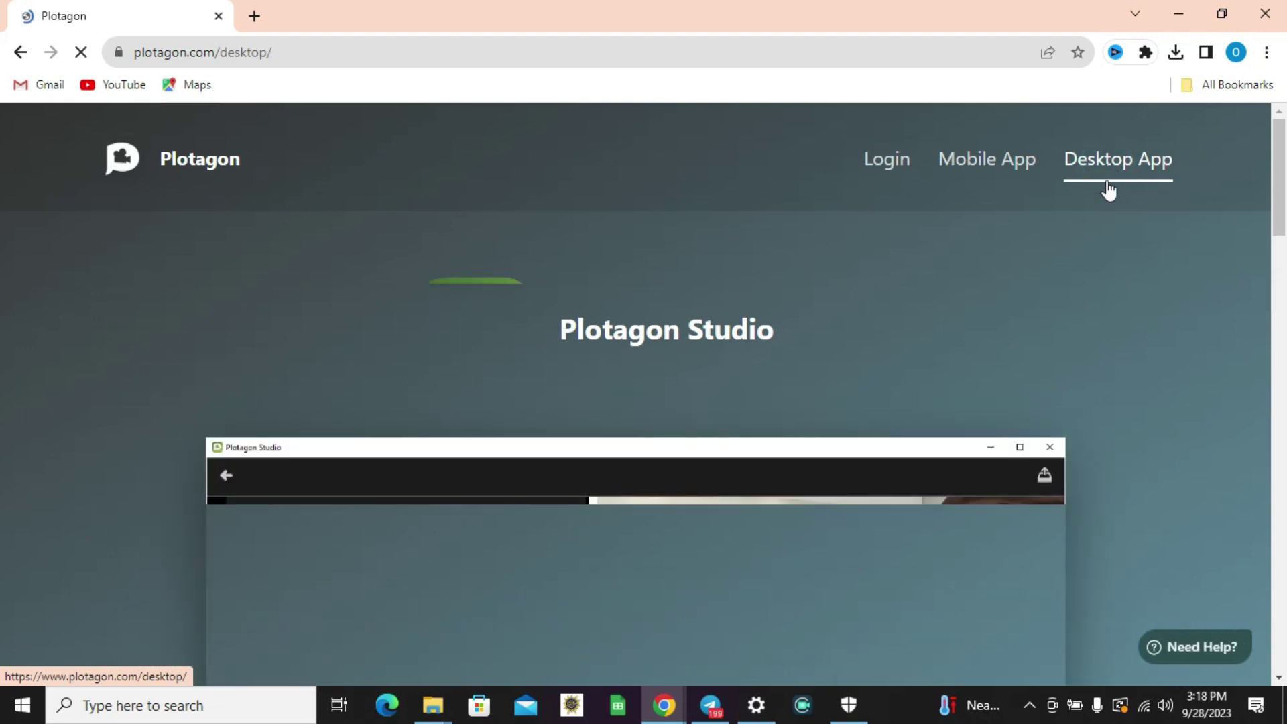
{"action": "scroll", "coordinate": [1110, 323], "scroll_direction": "down", "scroll_amount": 10}
{"action": "scroll", "coordinate": [1109, 323], "scroll_direction": "up", "scroll_amount": 10}
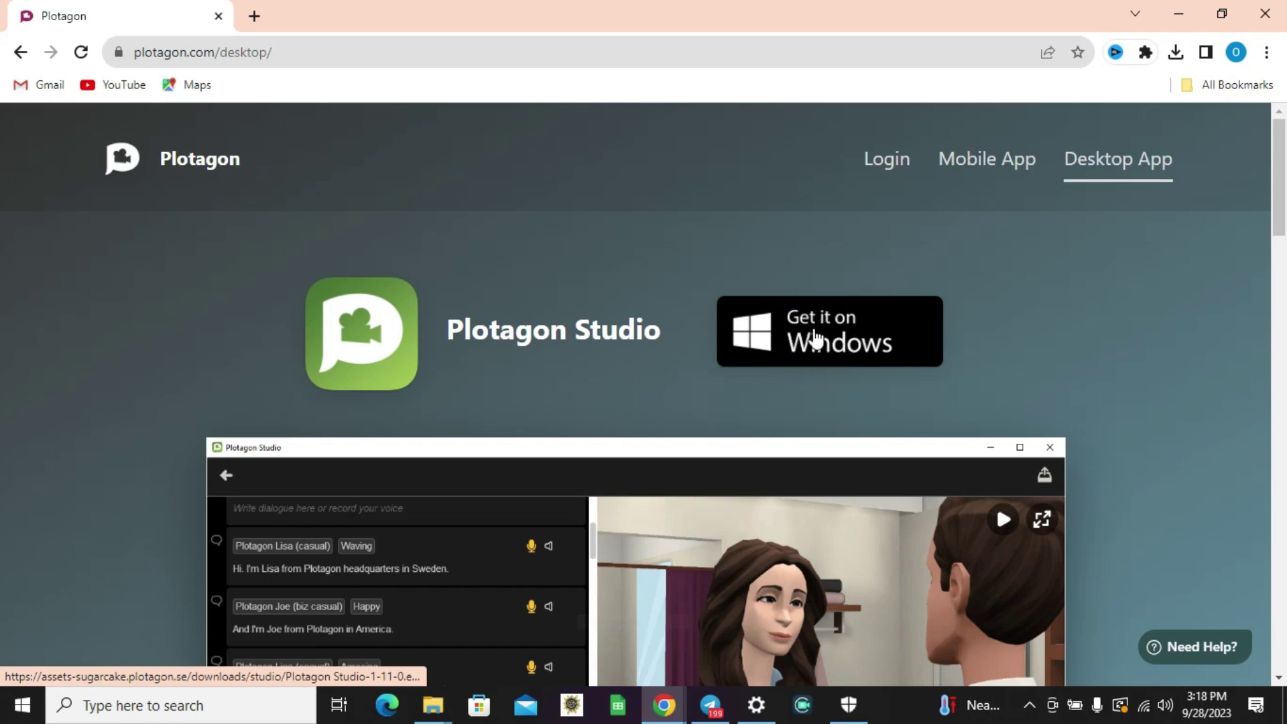
- Download the Windows installer Plotagon Studio-1-11-0.exe and launch it from Chrome's Downloads page
{"action": "left_click", "coordinate": [828, 336]}
{"action": "key", "text": "ctrl+j"}
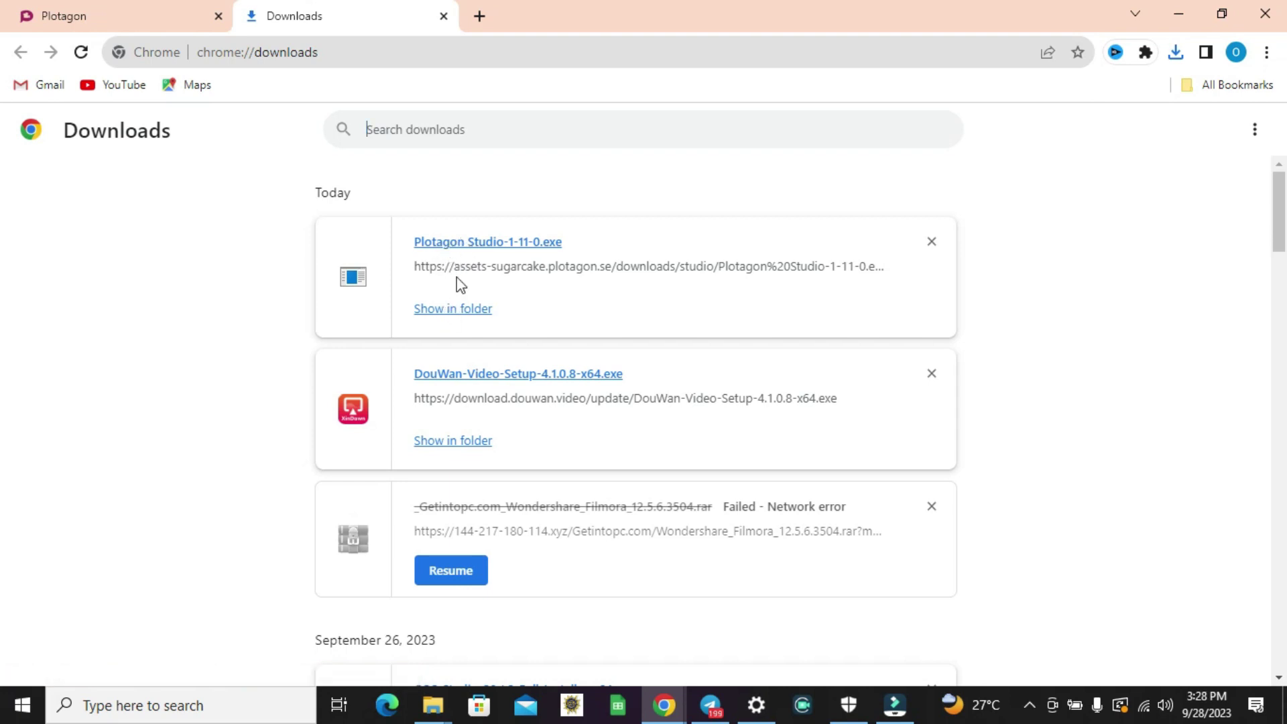
{"action": "left_click", "coordinate": [454, 244]}
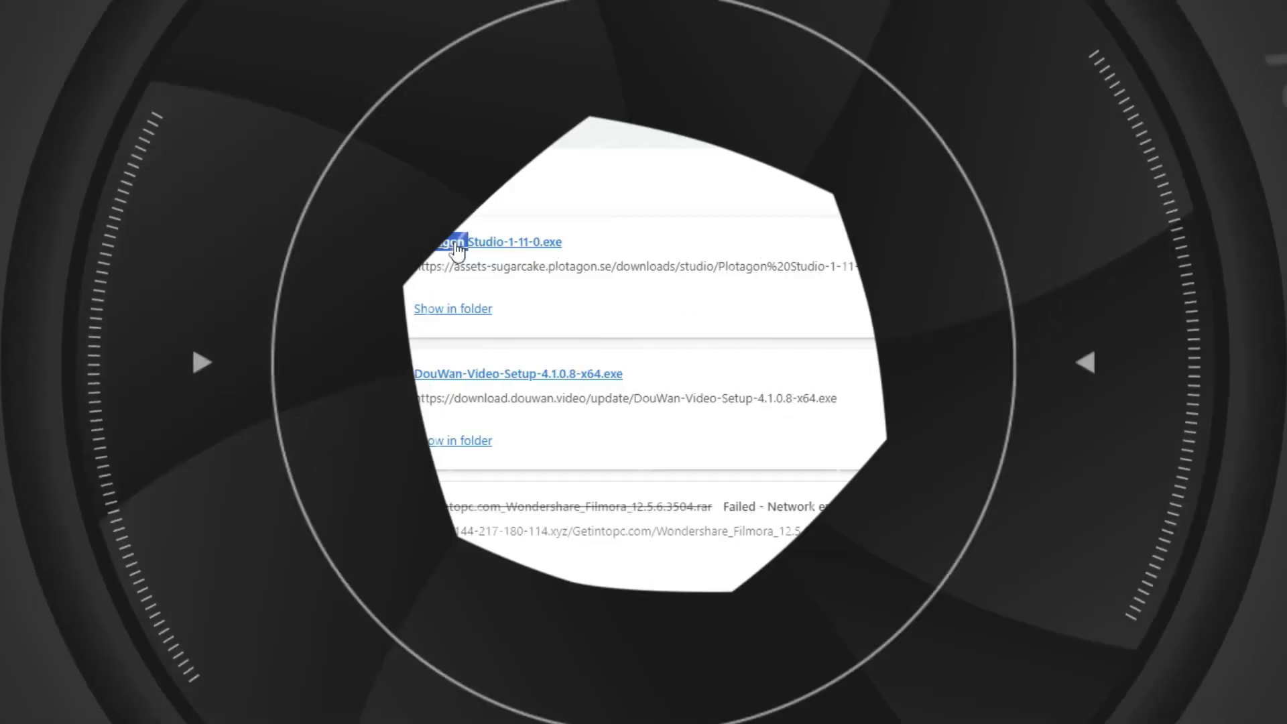
{"action": "left_click", "coordinate": [451, 244]}
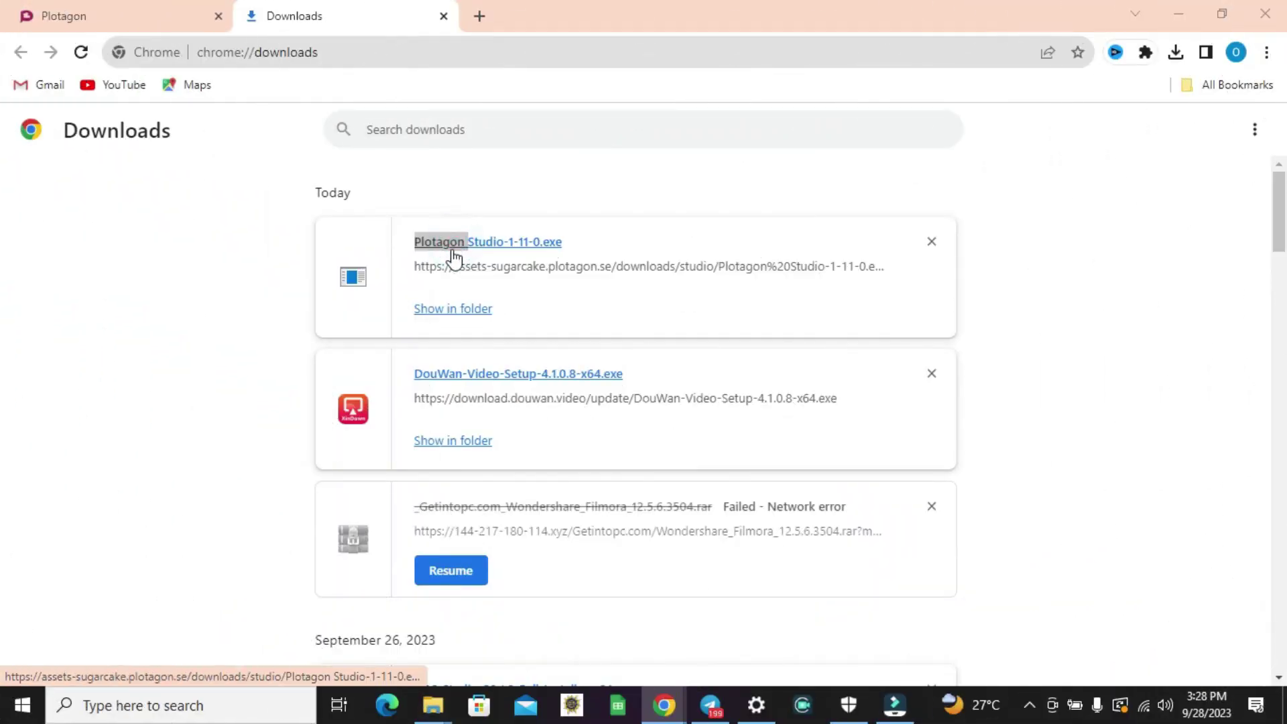
- Show Plotagon Studio-1-11-0 in Downloads, run it, and dismiss the setup-already-running error
{"action": "left_click", "coordinate": [450, 310]}
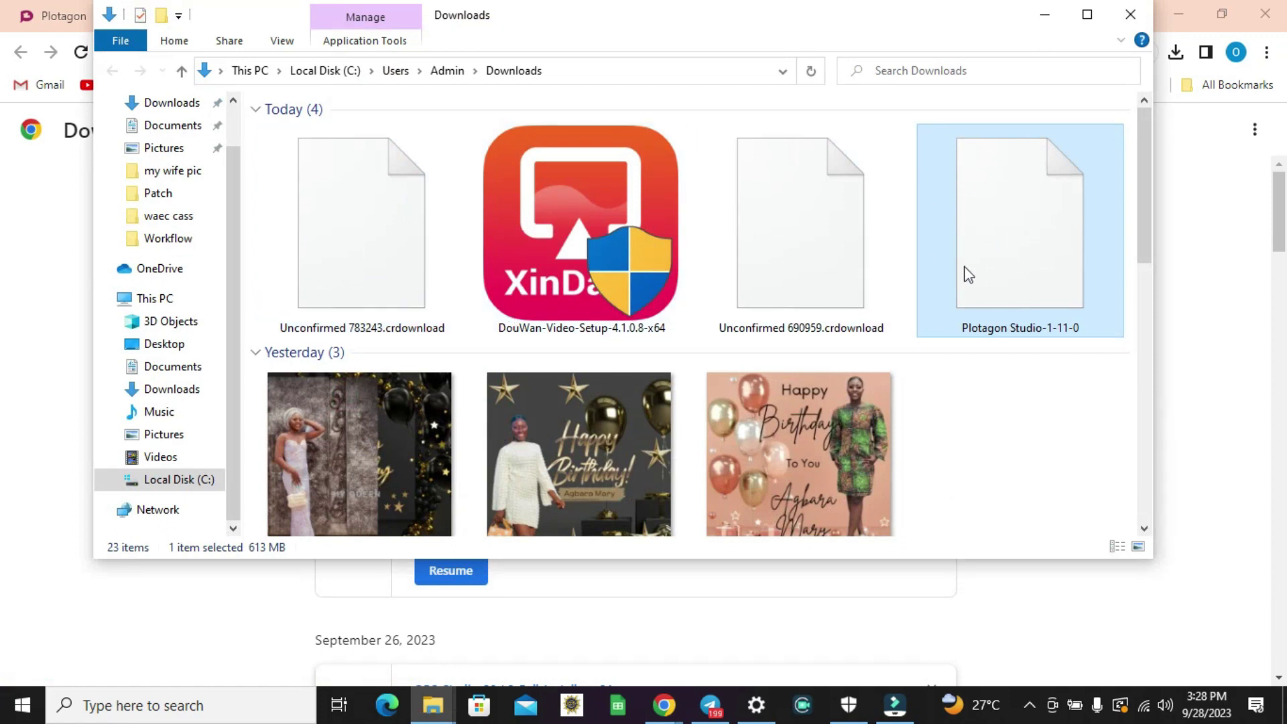
{"action": "double_click", "coordinate": [917, 244]}
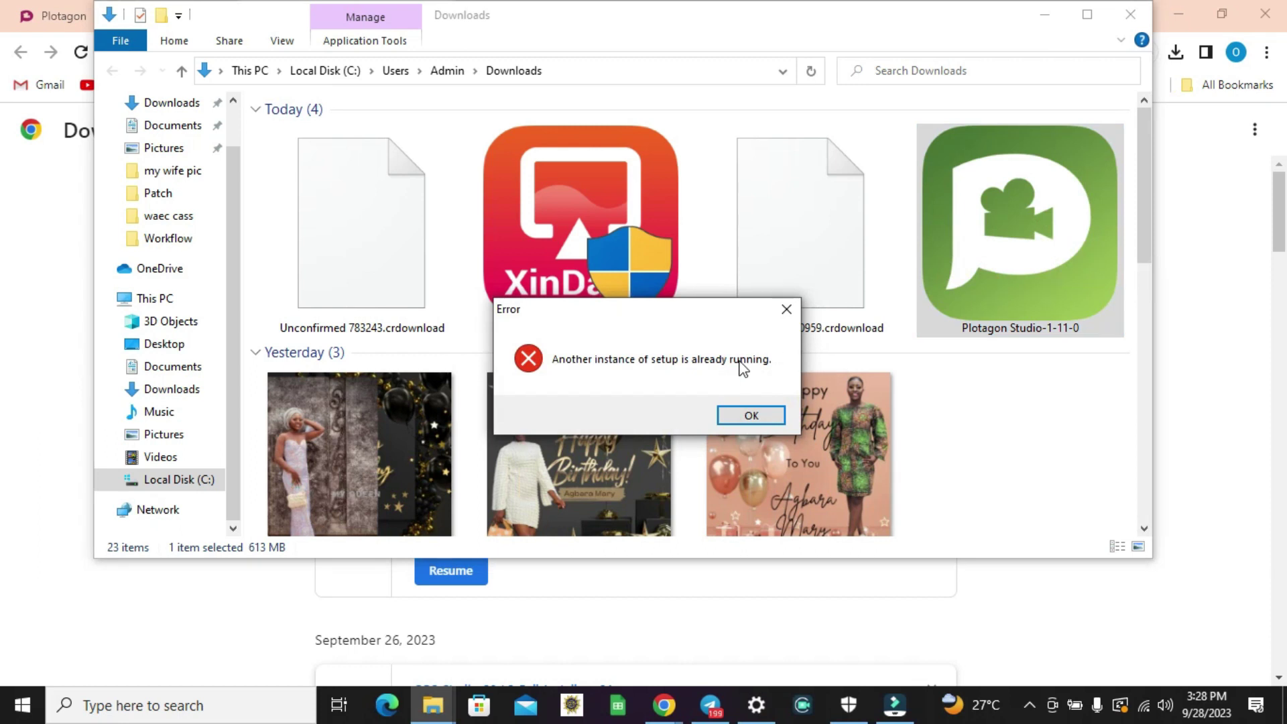
{"action": "left_click", "coordinate": [749, 416]}
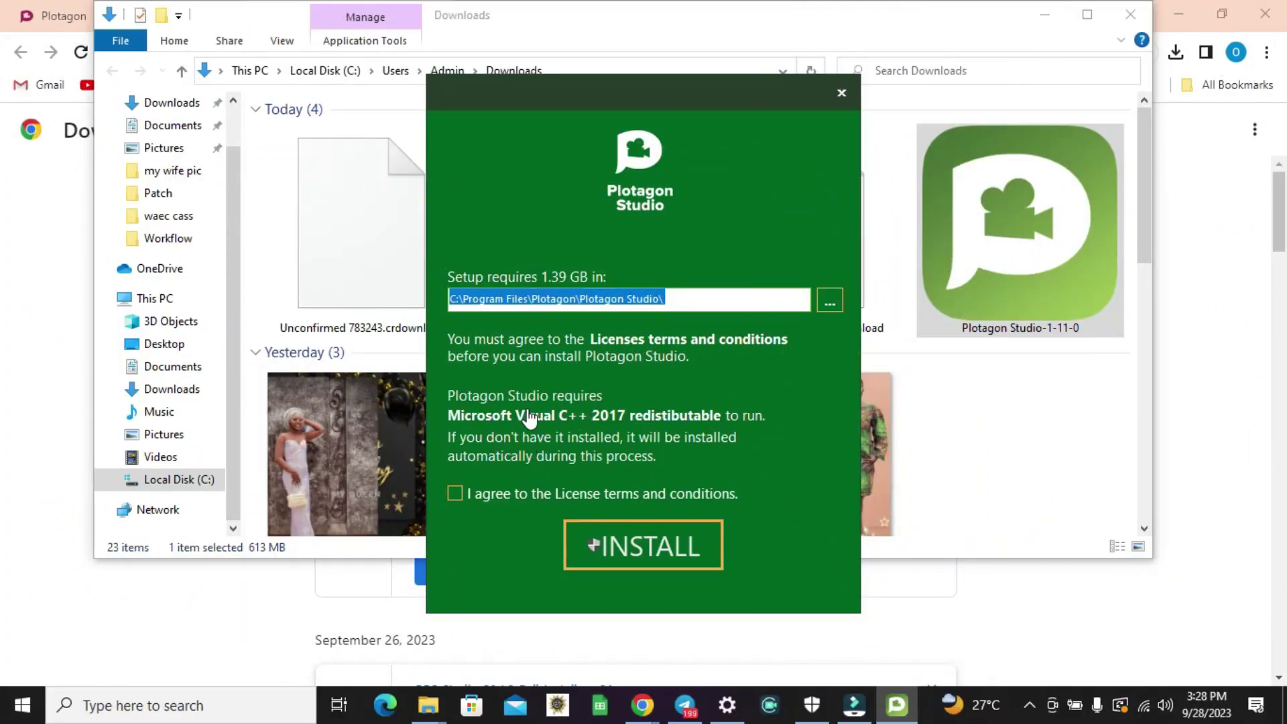
- Agree to the License terms and conditions and start the Plotagon Studio installation
{"action": "left_click", "coordinate": [449, 415]}
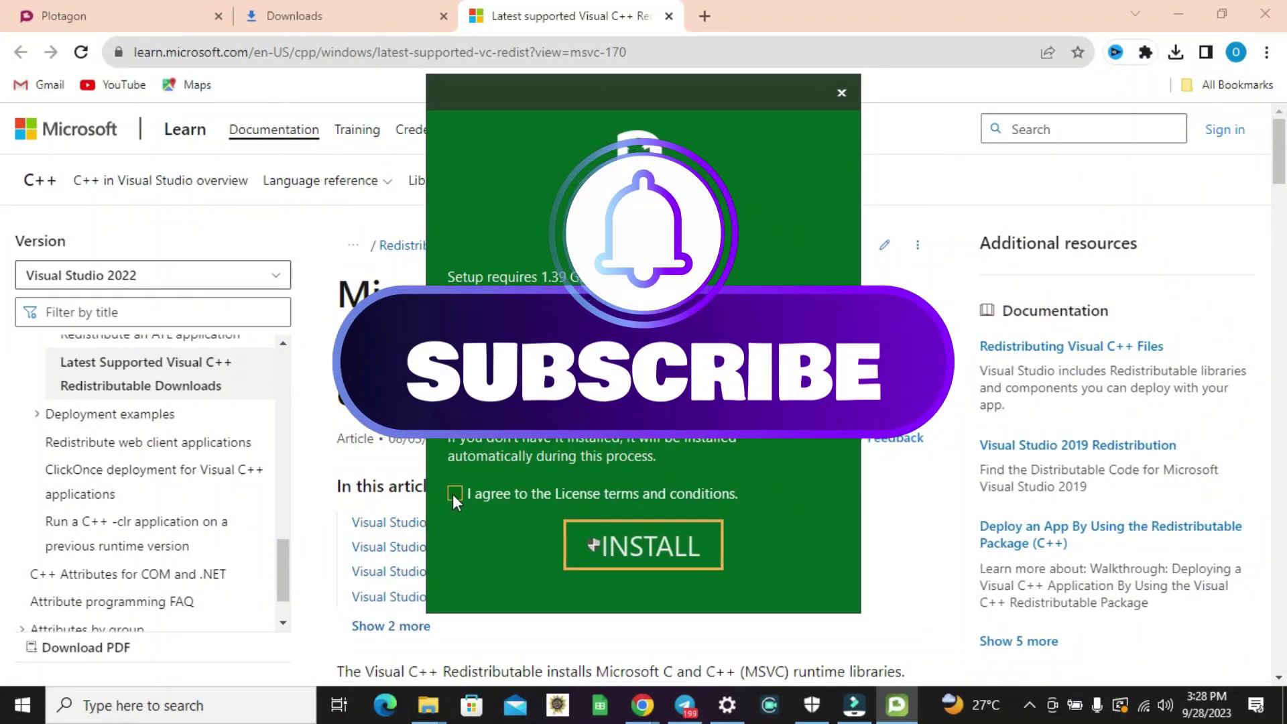
{"action": "left_click", "coordinate": [454, 493]}
{"action": "left_click", "coordinate": [661, 556]}
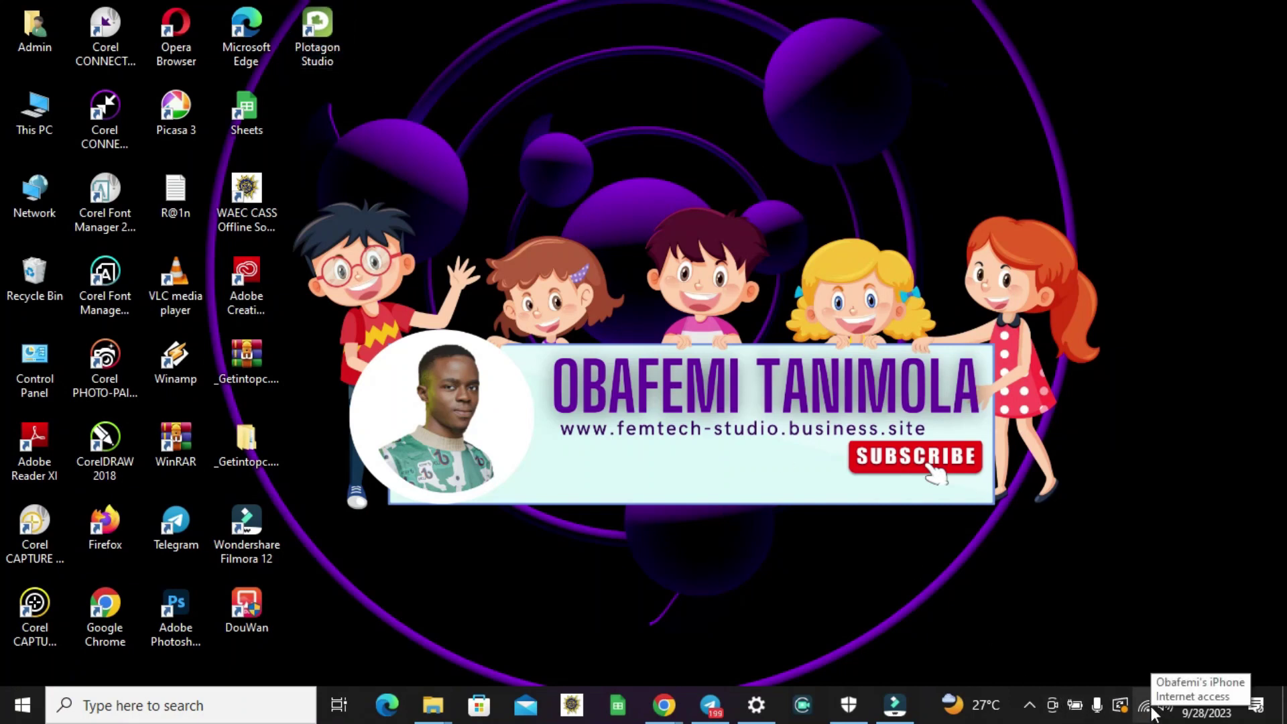
- Launch Plotagon Studio from its desktop shortcut
{"action": "double_click", "coordinate": [333, 40]}
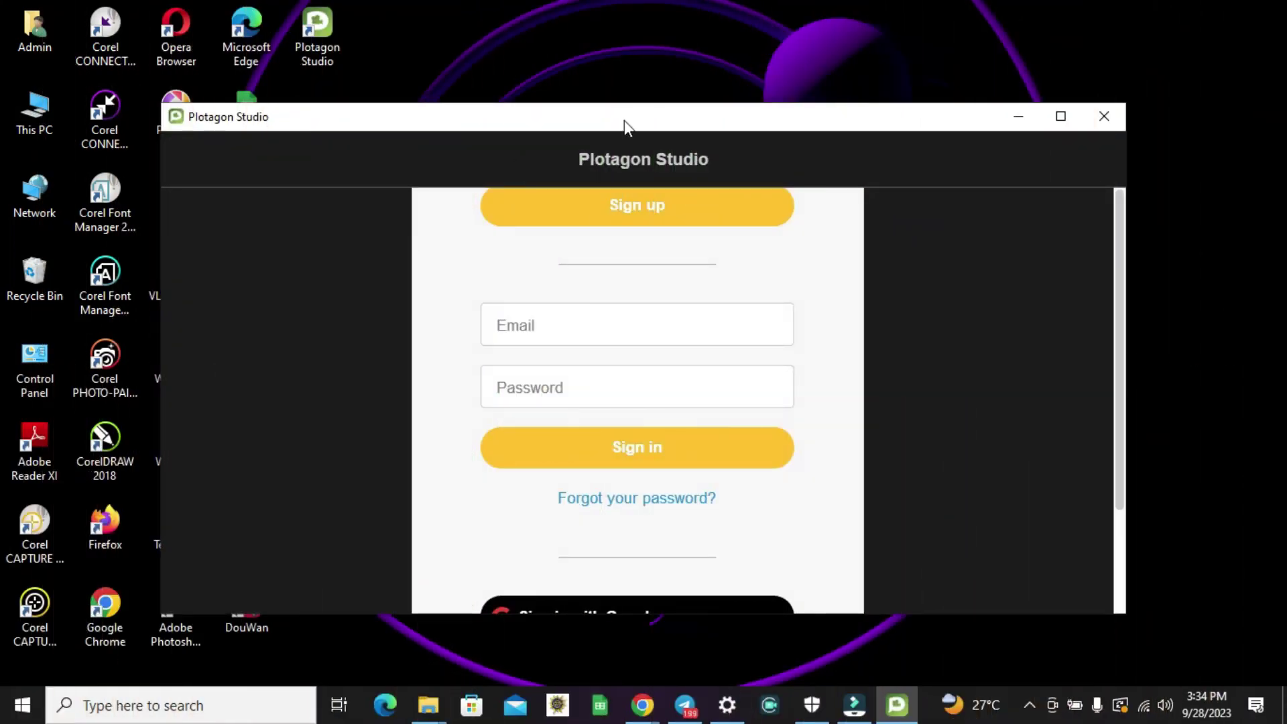
- Maximize the Plotagon Studio window, enter the account e-mail and password, and sign in
{"action": "left_click", "coordinate": [1059, 117]}
{"action": "left_click", "coordinate": [645, 290]}
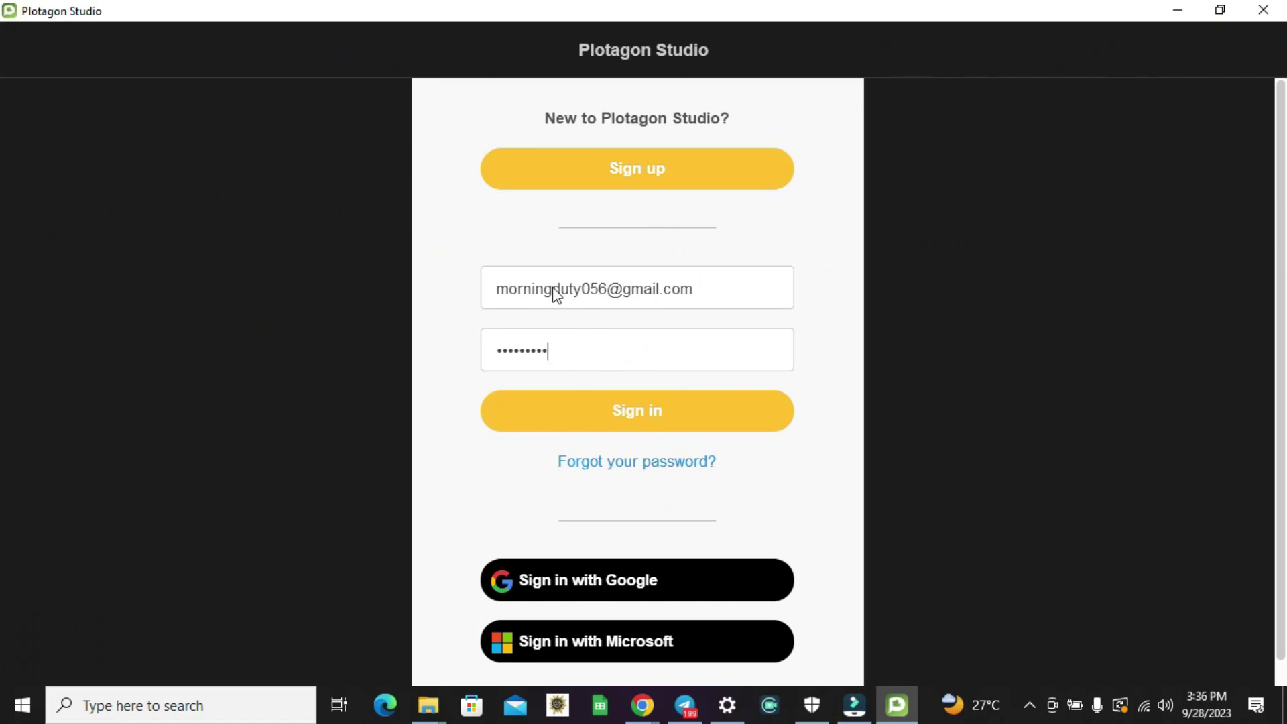
{"action": "key", "text": "Return"}
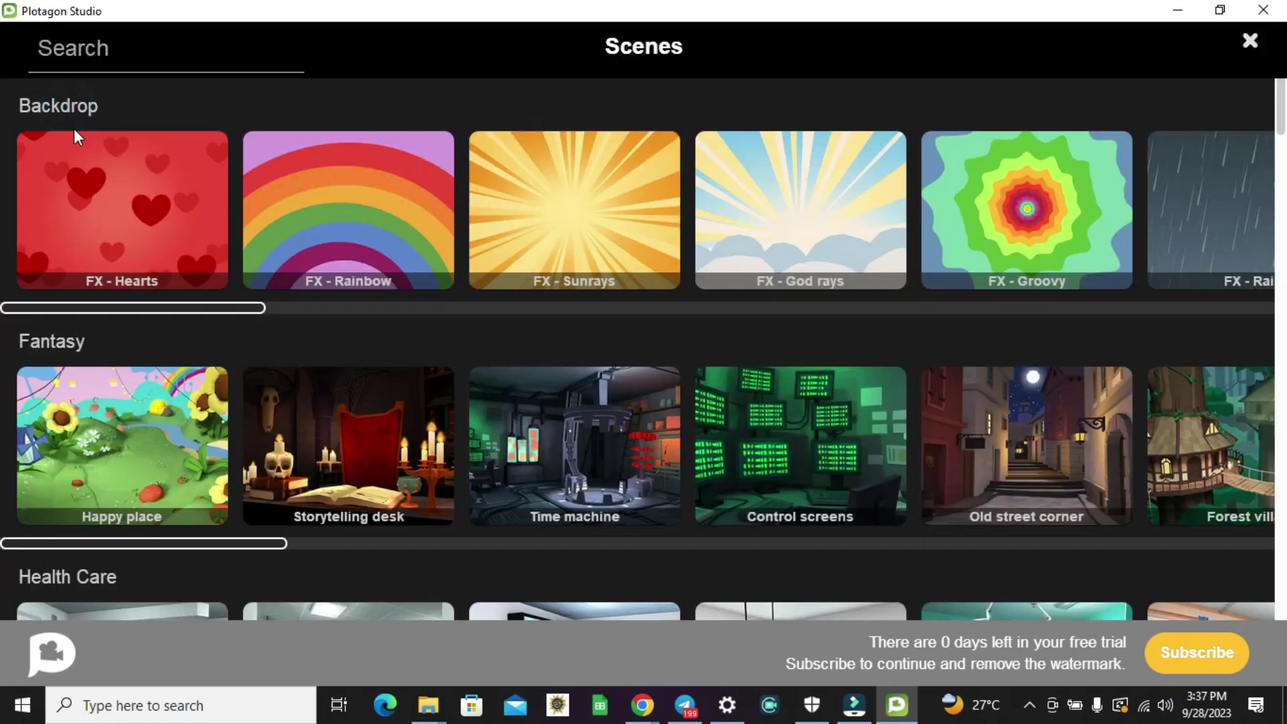
- Browse the Scenes gallery rows, including Fantasy, Health Care, History, School and Public scenes
{"action": "scroll", "coordinate": [110, 246], "scroll_direction": "down", "scroll_amount": 5}
{"action": "scroll", "coordinate": [114, 249], "scroll_direction": "down", "scroll_amount": 15}
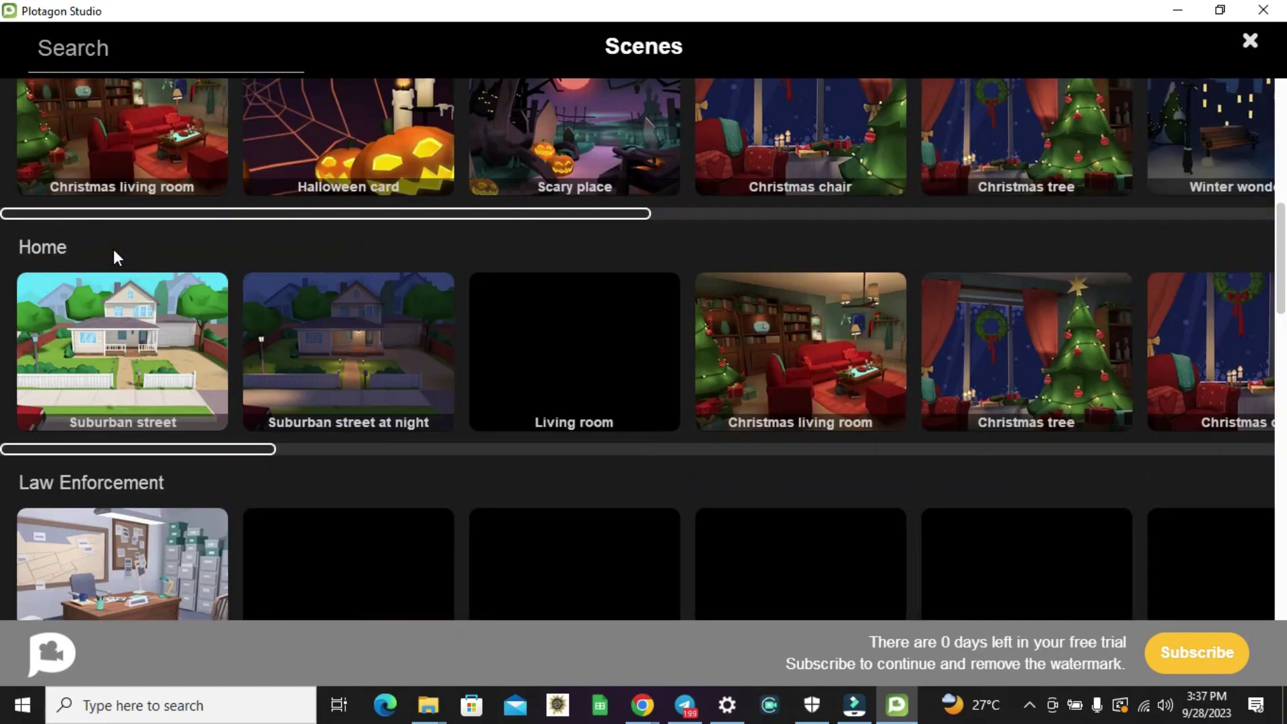
{"action": "scroll", "coordinate": [114, 249], "scroll_direction": "down", "scroll_amount": 18}
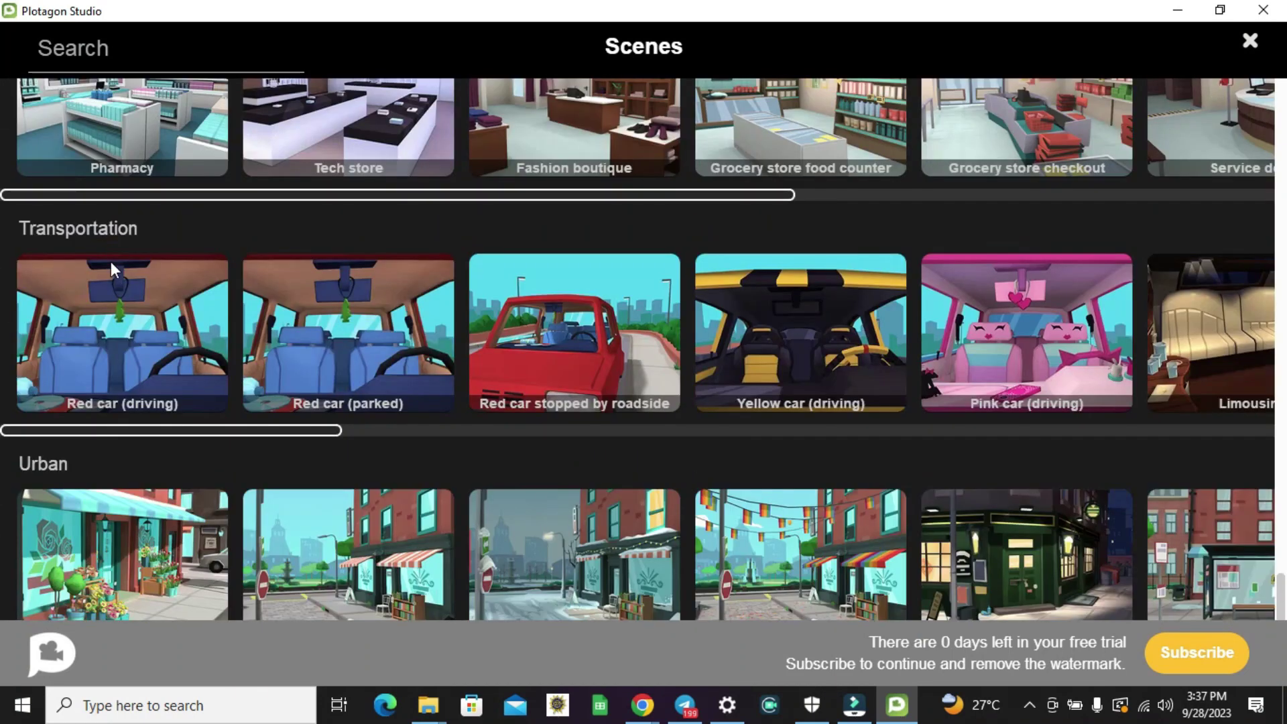
{"action": "left_click_drag", "start_coordinate": [89, 195], "coordinate": [769, 221]}
{"action": "scroll", "coordinate": [746, 238], "scroll_direction": "up", "scroll_amount": 7}
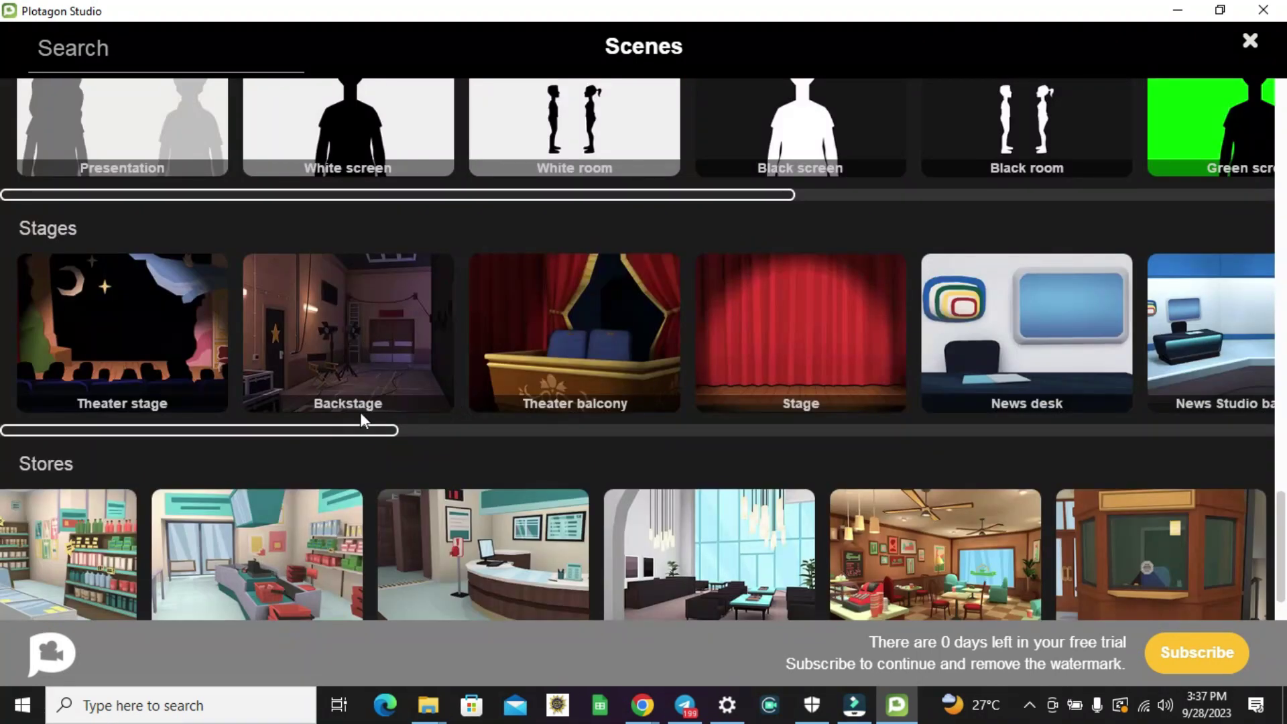
{"action": "left_click_drag", "start_coordinate": [336, 429], "coordinate": [500, 408]}
{"action": "left_click_drag", "start_coordinate": [415, 198], "coordinate": [1230, 221]}
{"action": "scroll", "coordinate": [835, 263], "scroll_direction": "up", "scroll_amount": 3}
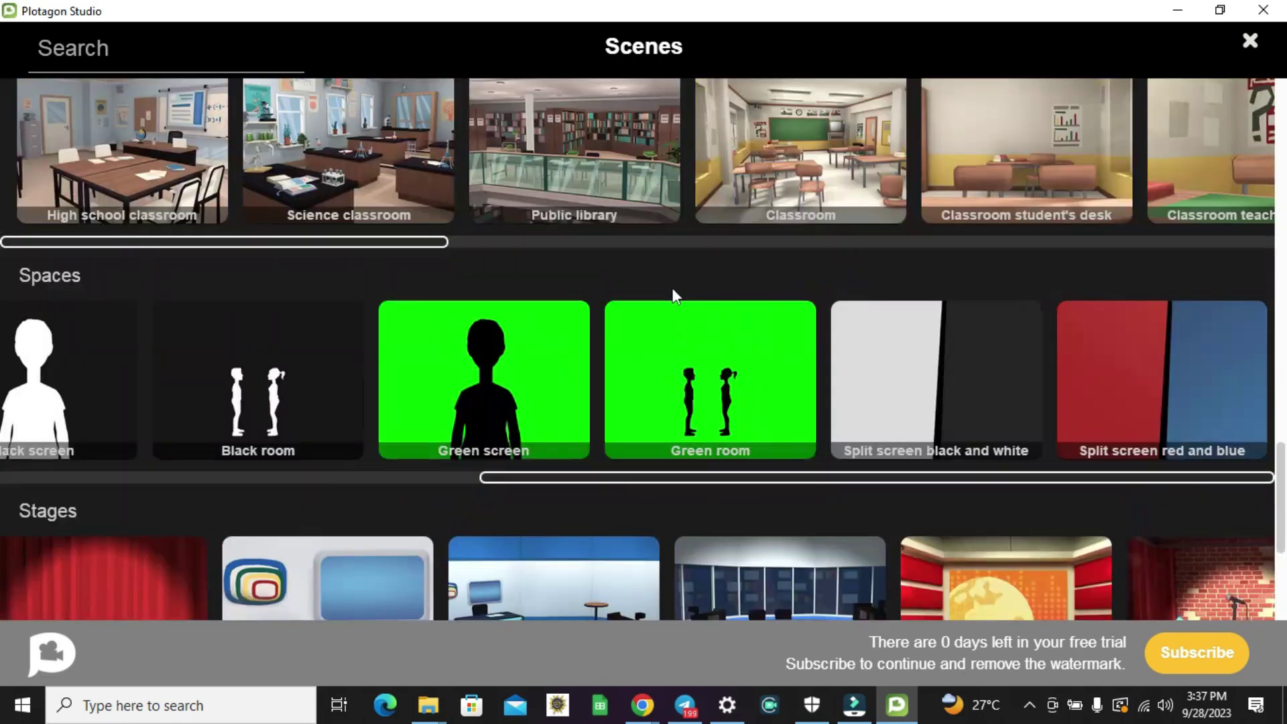
{"action": "left_click_drag", "start_coordinate": [307, 244], "coordinate": [727, 246]}
{"action": "scroll", "coordinate": [516, 261], "scroll_direction": "up", "scroll_amount": 3}
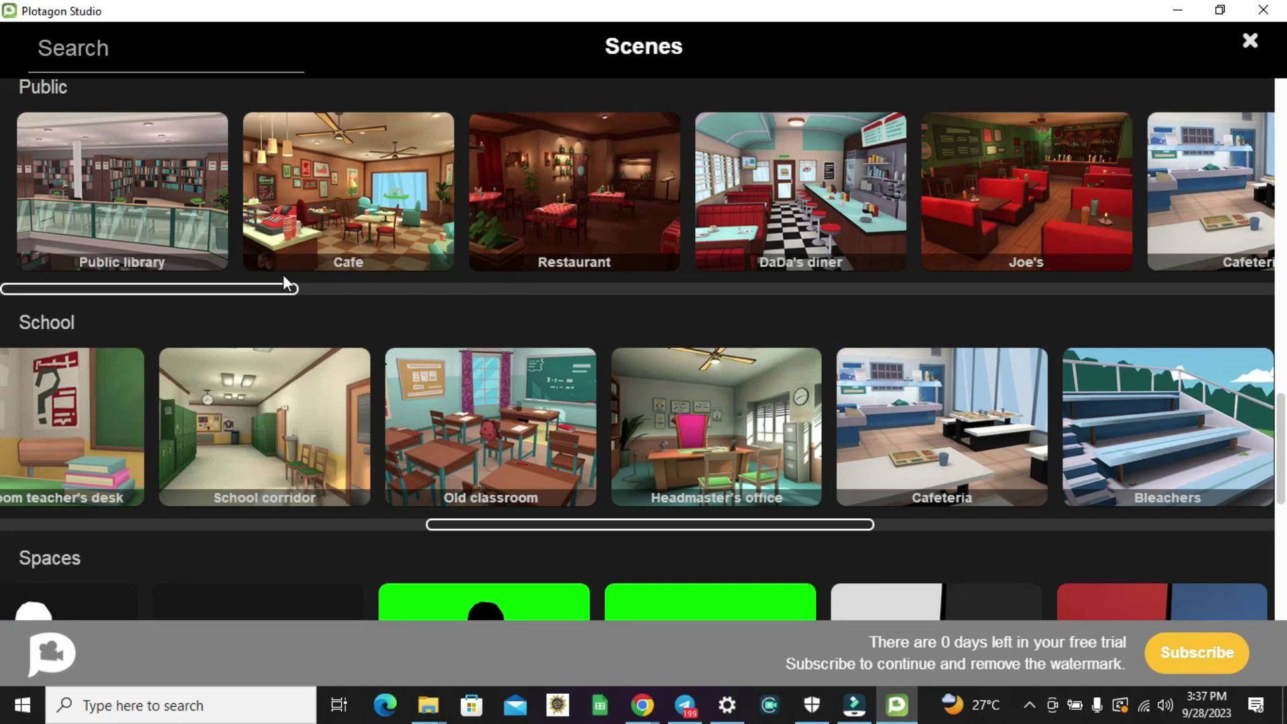
{"action": "mouse_move", "coordinate": [182, 285]}
{"action": "left_mouse_down"}
{"action": "mouse_move", "coordinate": [818, 296]}
{"action": "mouse_move", "coordinate": [754, 297]}
{"action": "mouse_move", "coordinate": [1236, 272]}
{"action": "mouse_move", "coordinate": [198, 299]}
{"action": "left_mouse_up"}
{"action": "scroll", "coordinate": [135, 281], "scroll_direction": "up", "scroll_amount": 5}
{"action": "scroll", "coordinate": [138, 275], "scroll_direction": "up", "scroll_amount": 10}
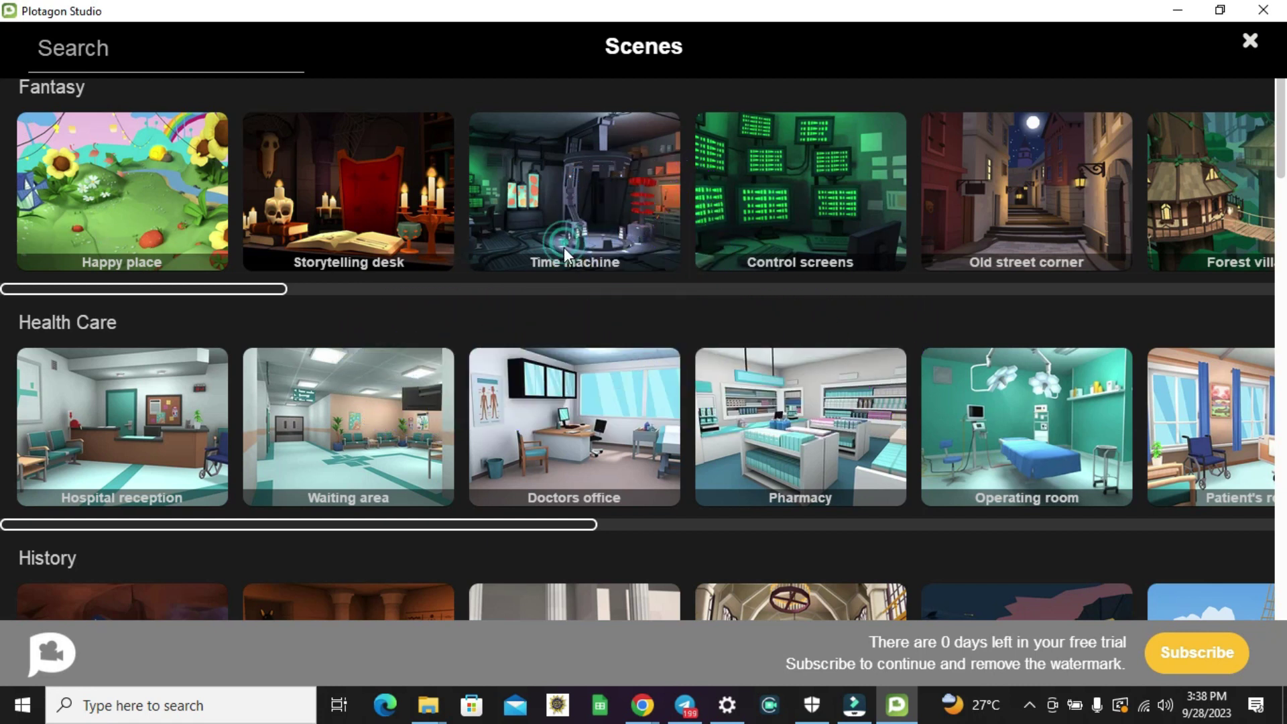
- Pick the Time machine scene, scroll through the Characters gallery, and check the Wi-Fi connection
{"action": "left_click", "coordinate": [564, 247]}
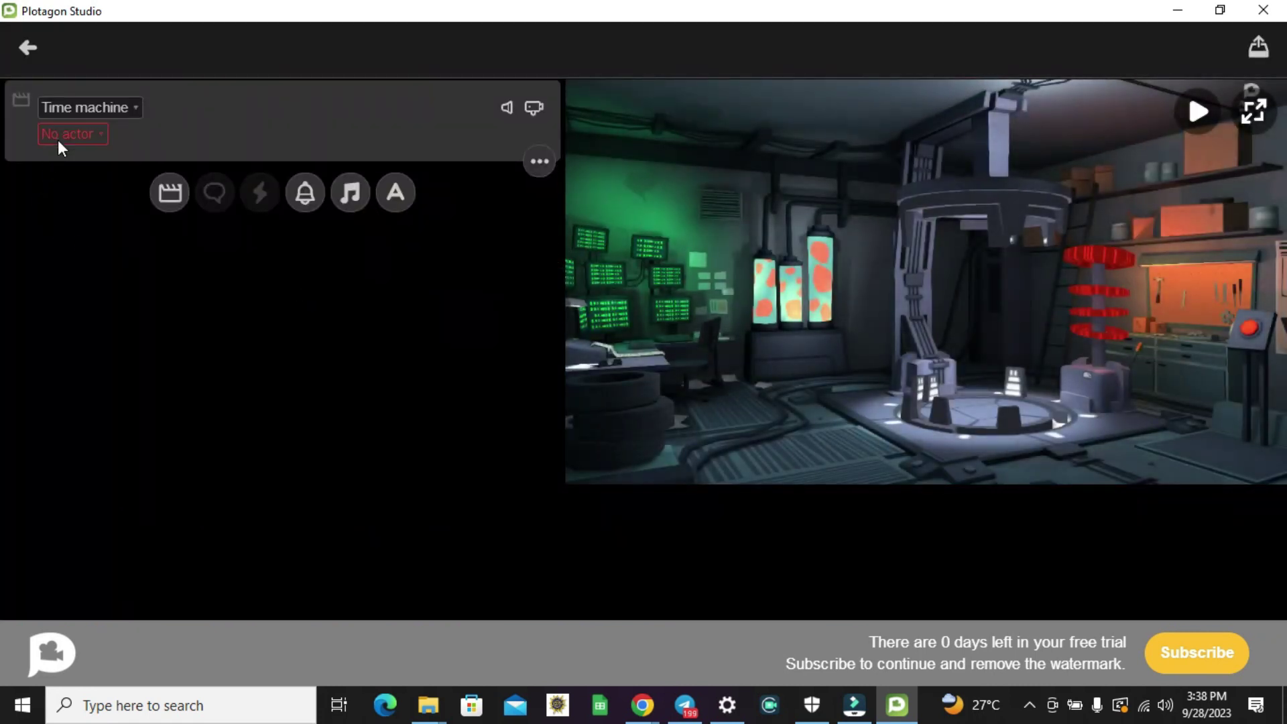
{"action": "left_click", "coordinate": [59, 139]}
{"action": "scroll", "coordinate": [244, 401], "scroll_direction": "down", "scroll_amount": 5}
{"action": "scroll", "coordinate": [243, 401], "scroll_direction": "down", "scroll_amount": 8}
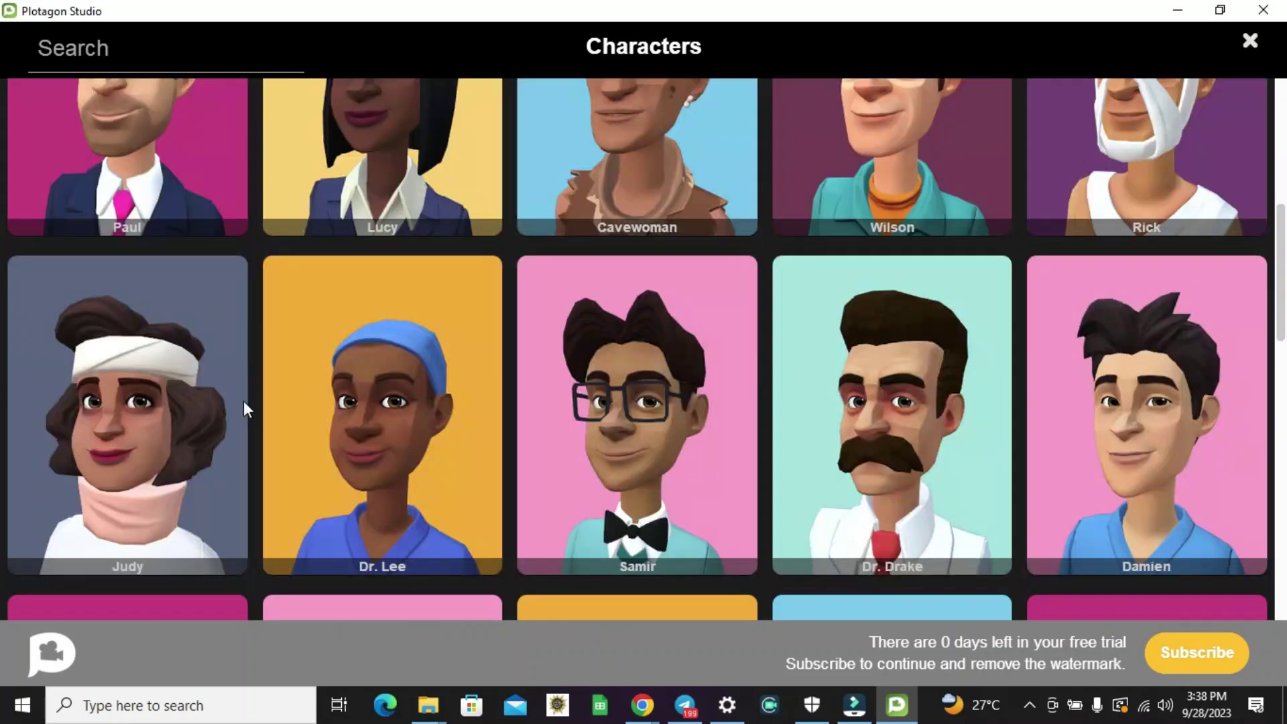
{"action": "scroll", "coordinate": [243, 401], "scroll_direction": "down", "scroll_amount": 6}
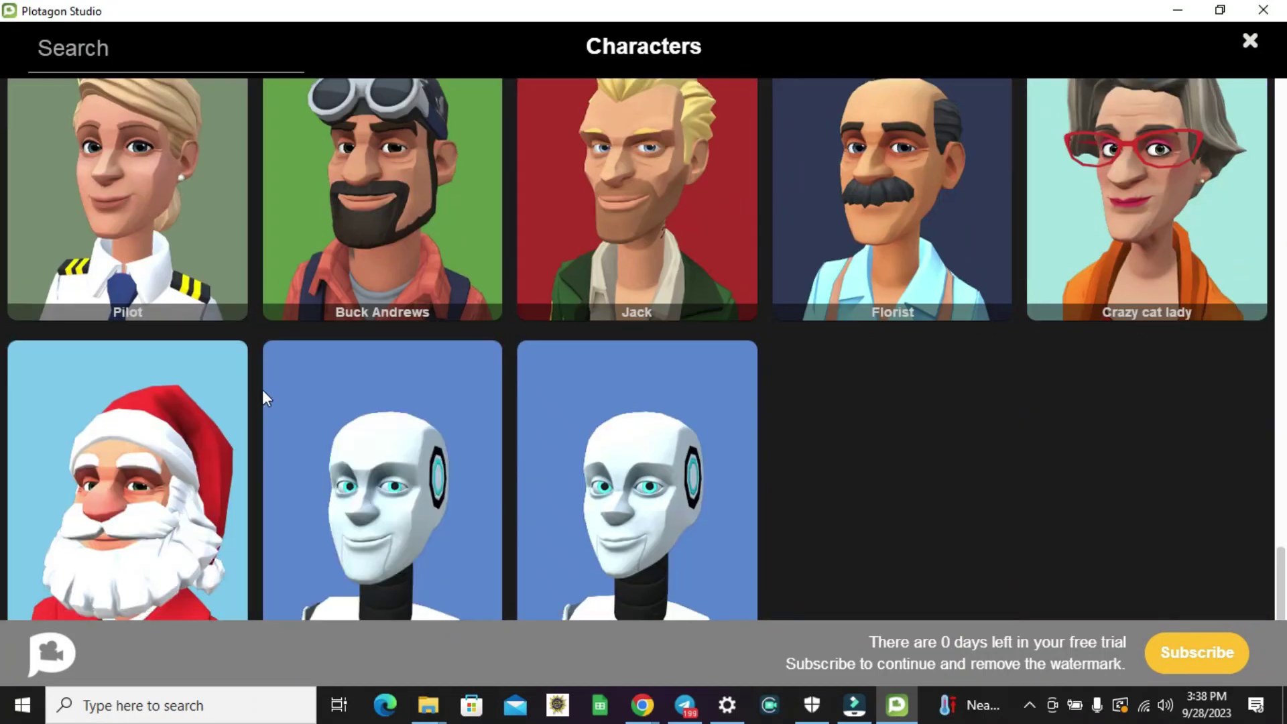
{"action": "scroll", "coordinate": [314, 441], "scroll_direction": "up", "scroll_amount": 19}
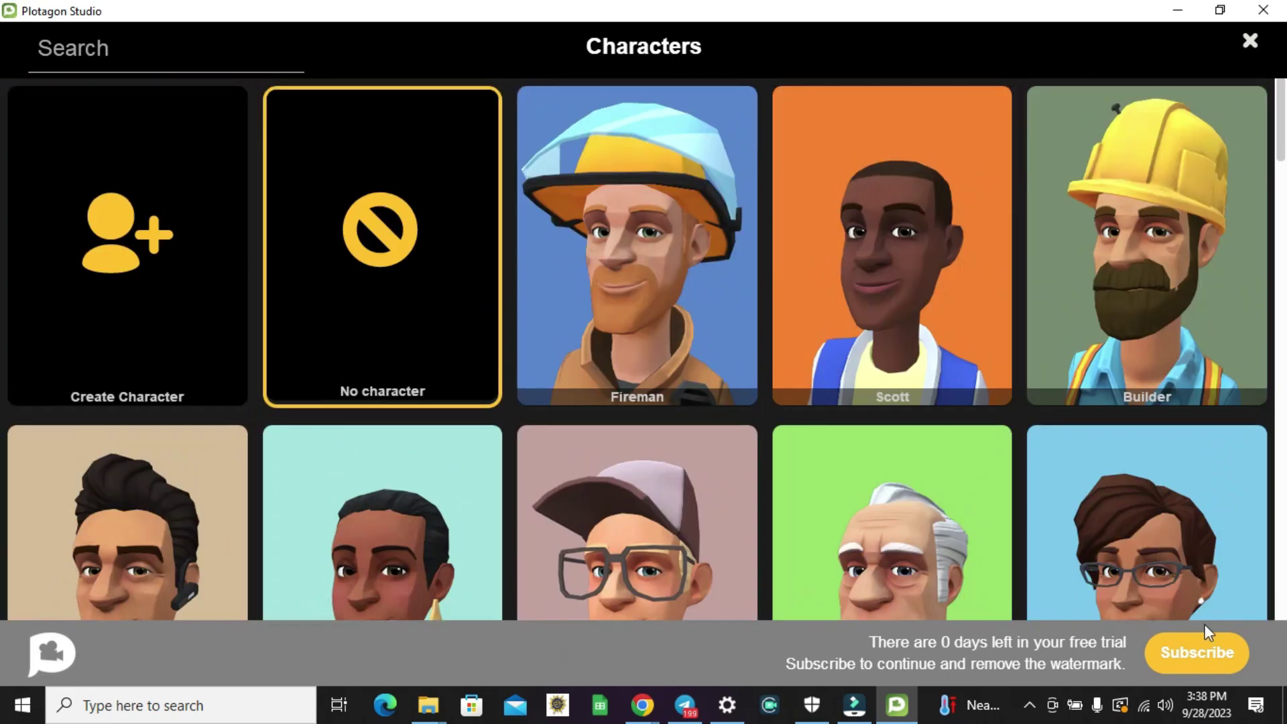
{"action": "left_click", "coordinate": [1144, 710]}
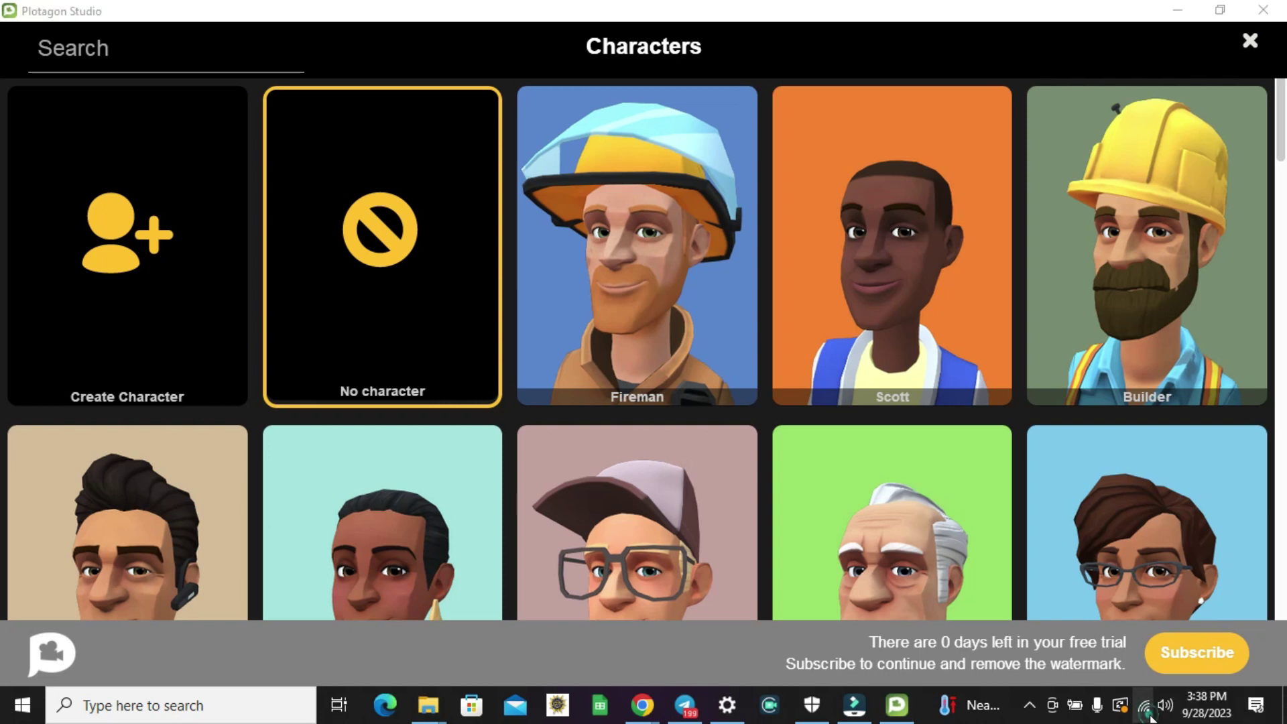